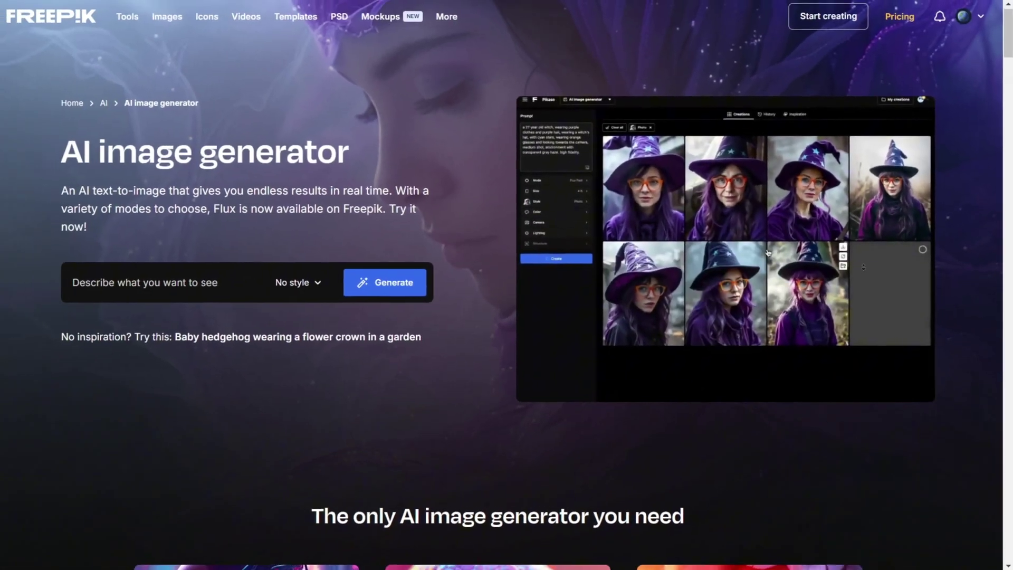
Scroll through the AI image generator features and the icon library
scroll(865, 281, down, 4)
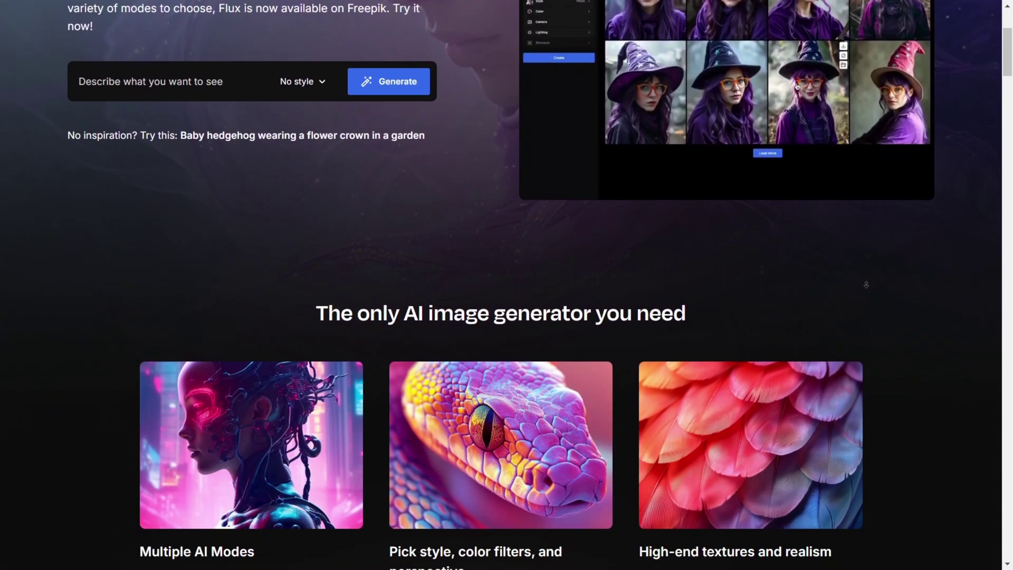
scroll(866, 284, down, 1)
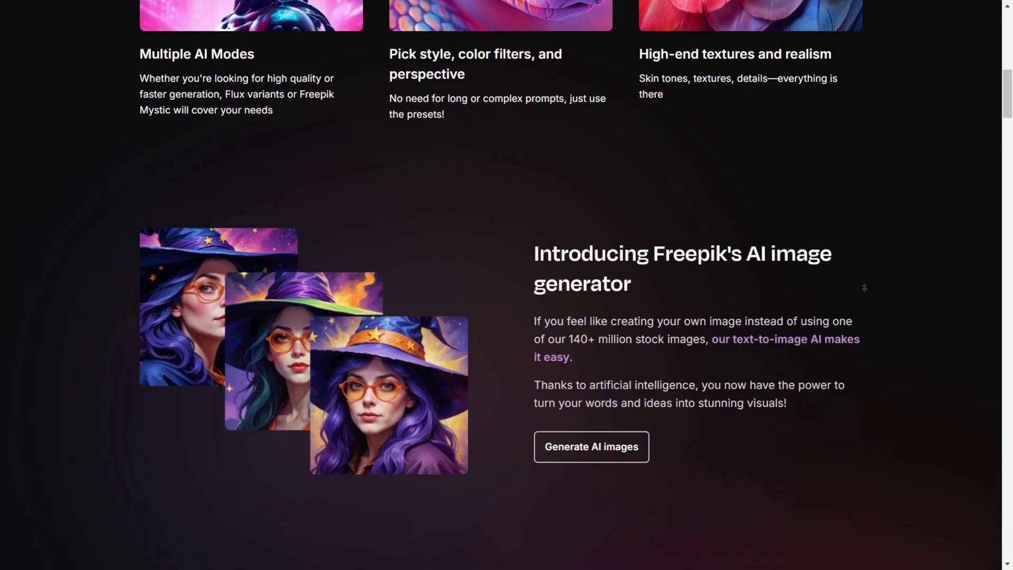
scroll(863, 290, down, 5)
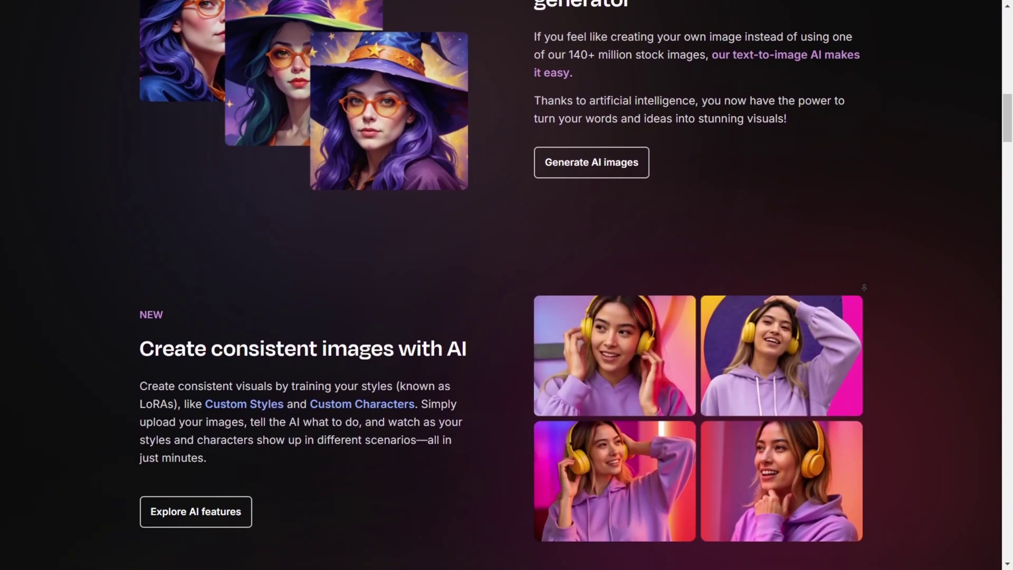
scroll(864, 287, down, 3)
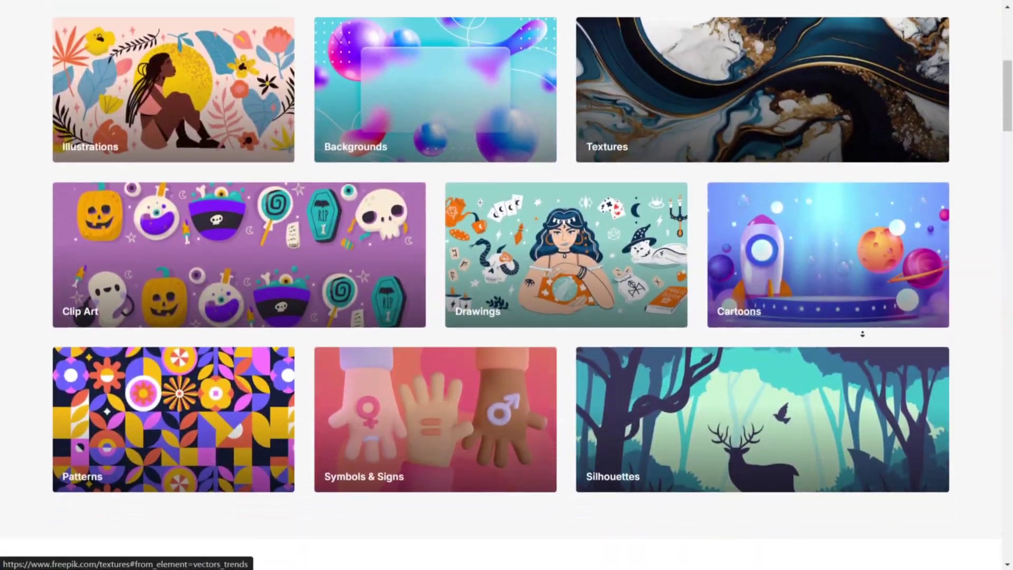
scroll(862, 334, down, 7)
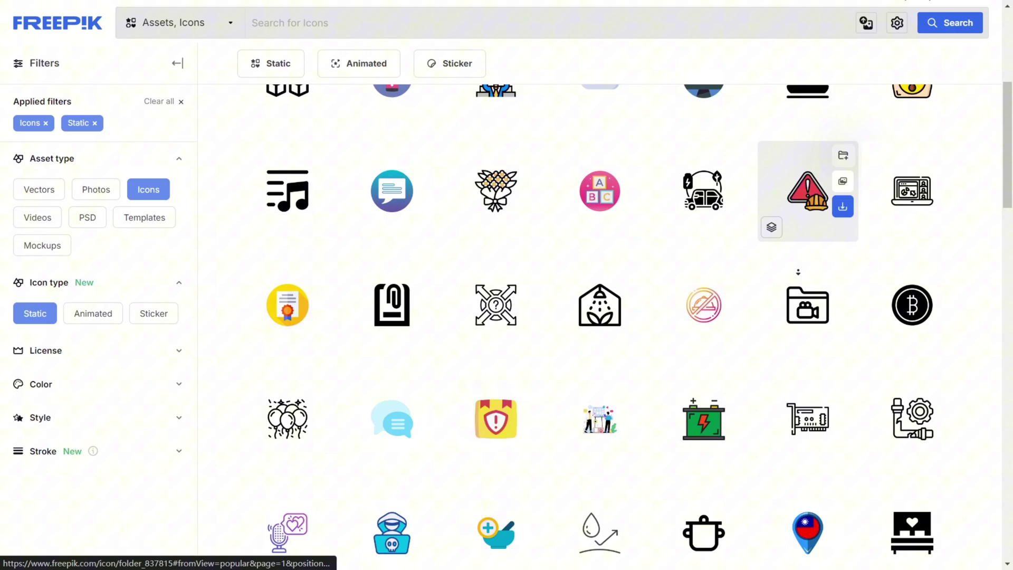
scroll(912, 290, down, 10)
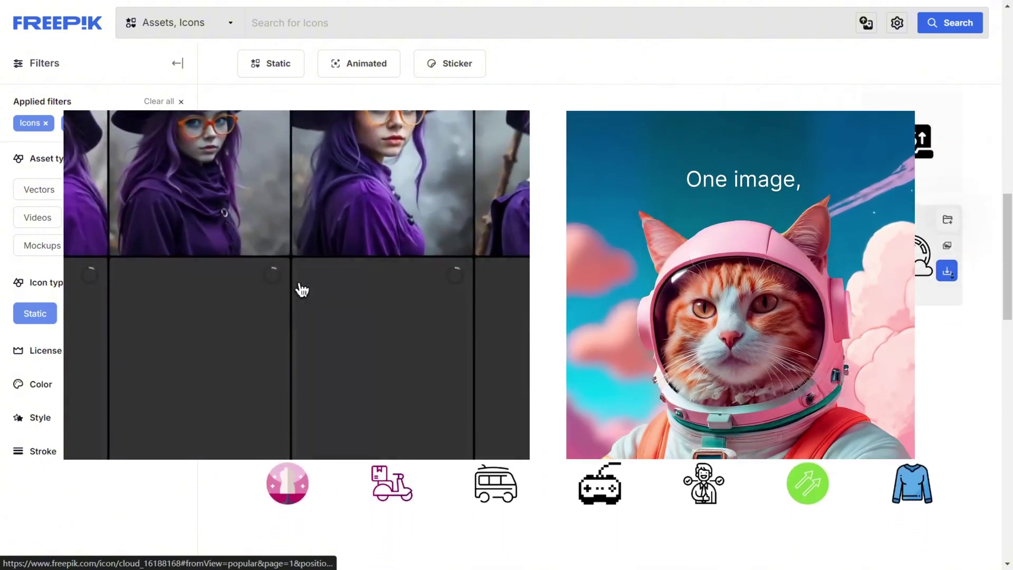
scroll(967, 276, down, 8)
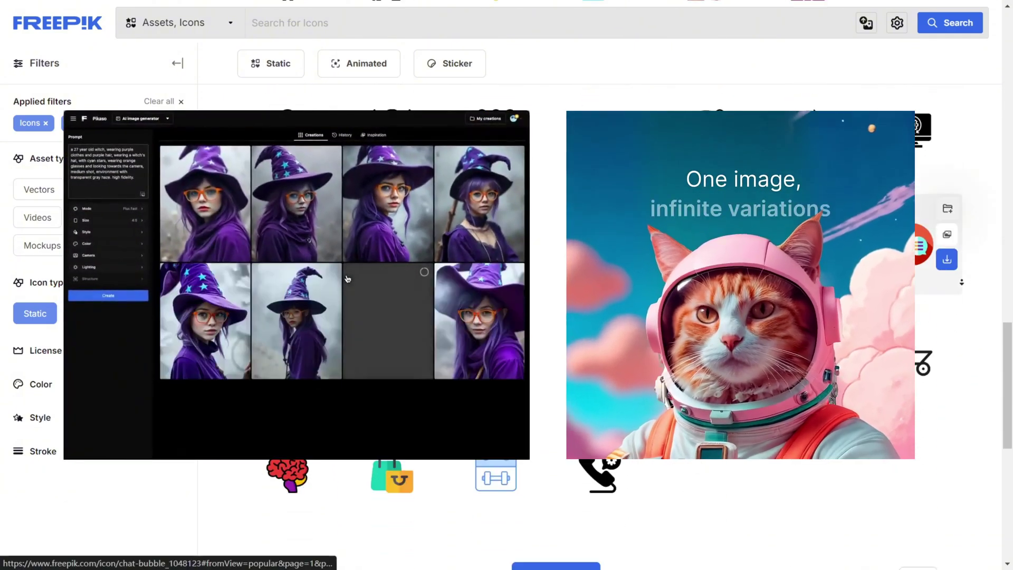
scroll(933, 116, up, 3)
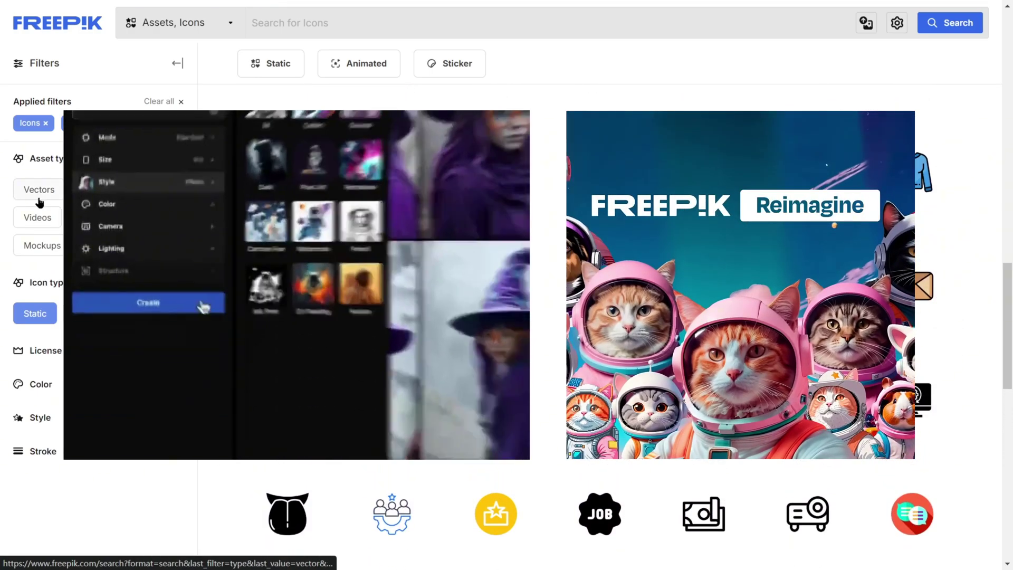
Filter the asset library to Vectors and browse the results
click(38, 195)
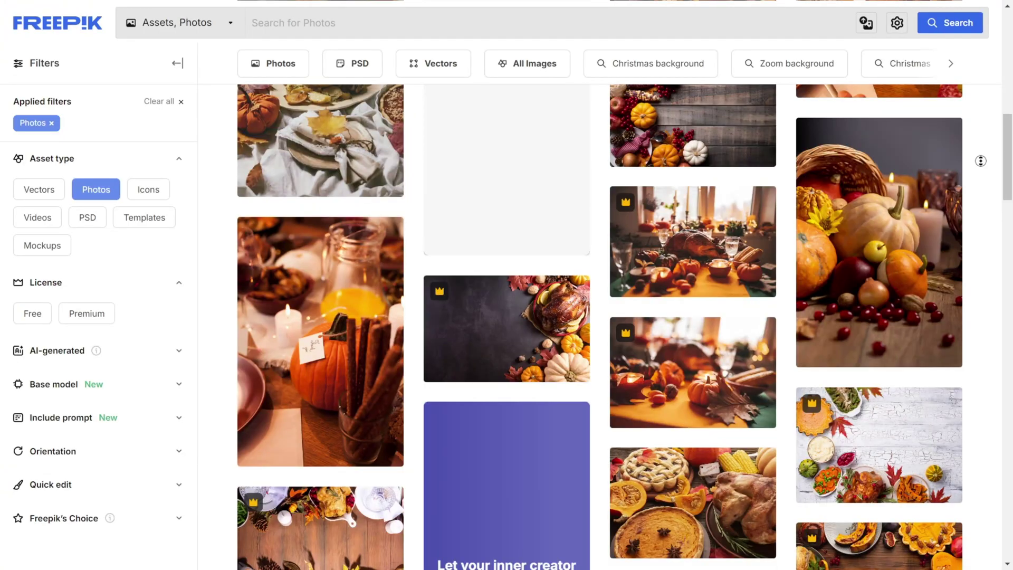
scroll(981, 161, down, 10)
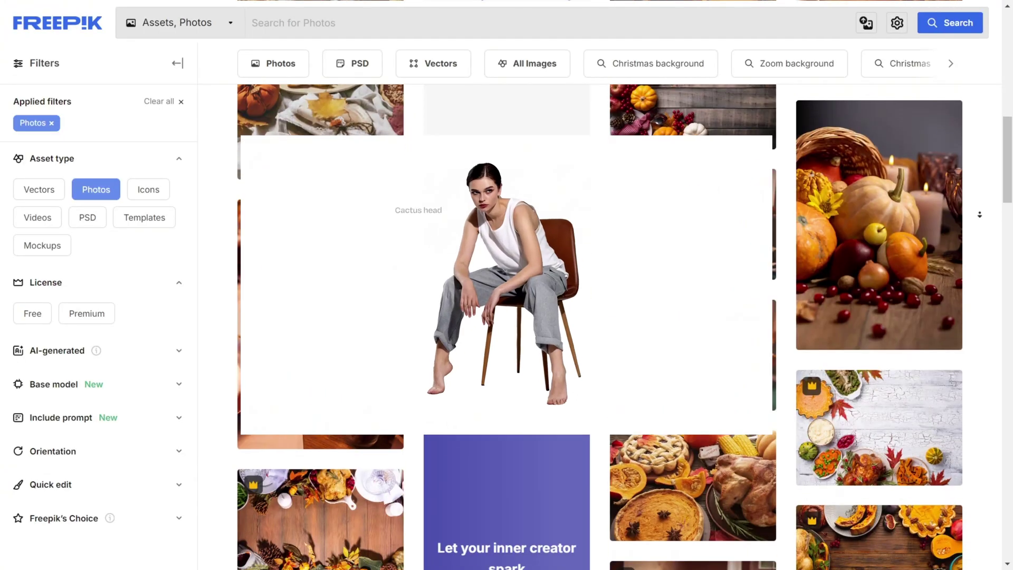
scroll(979, 224, down, 10)
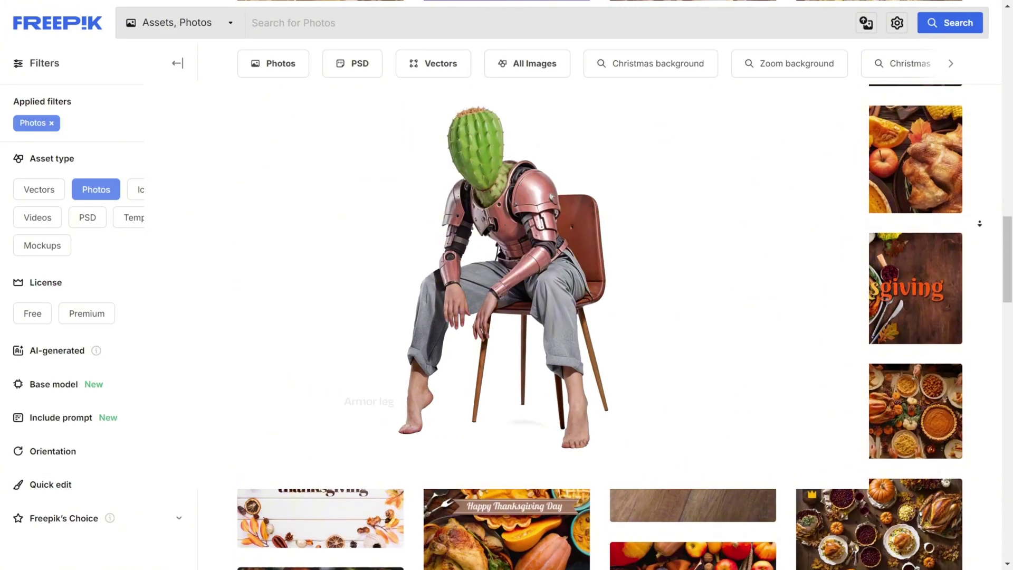
scroll(980, 224, down, 5)
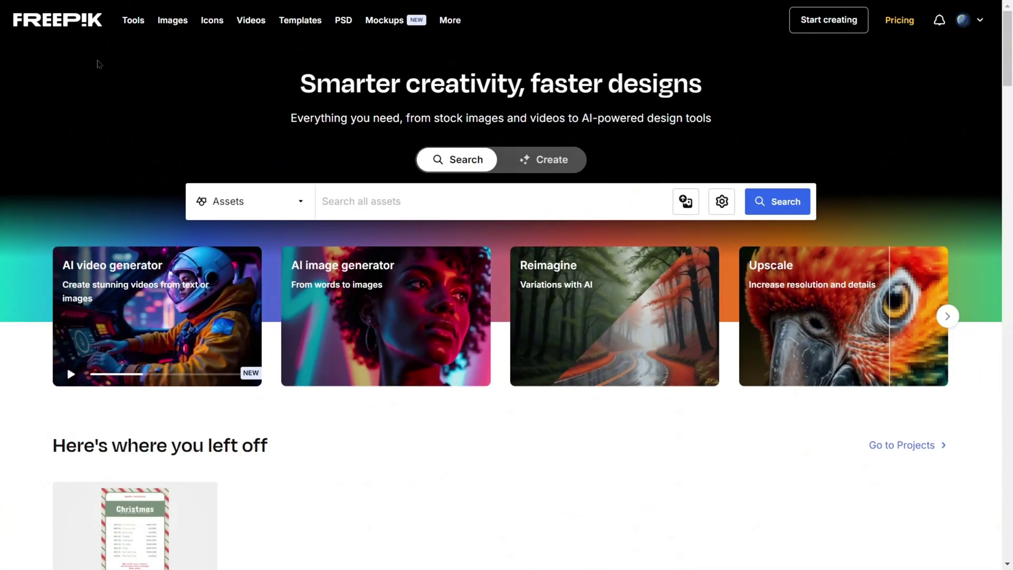
Review the search filters and set the AI-generated filter to exclude AI images
mouse_move(132, 28)
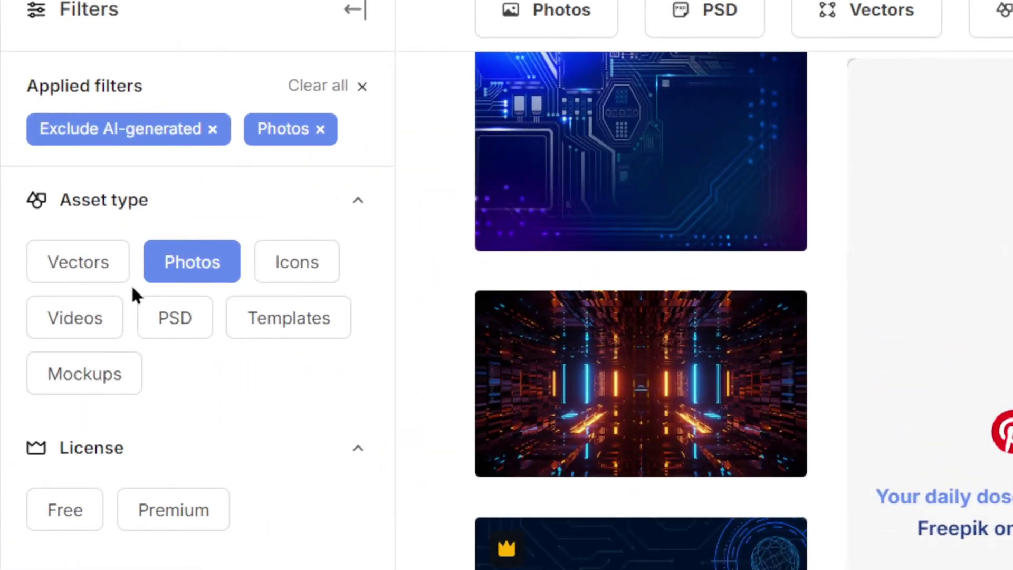
scroll(106, 480, down, 5)
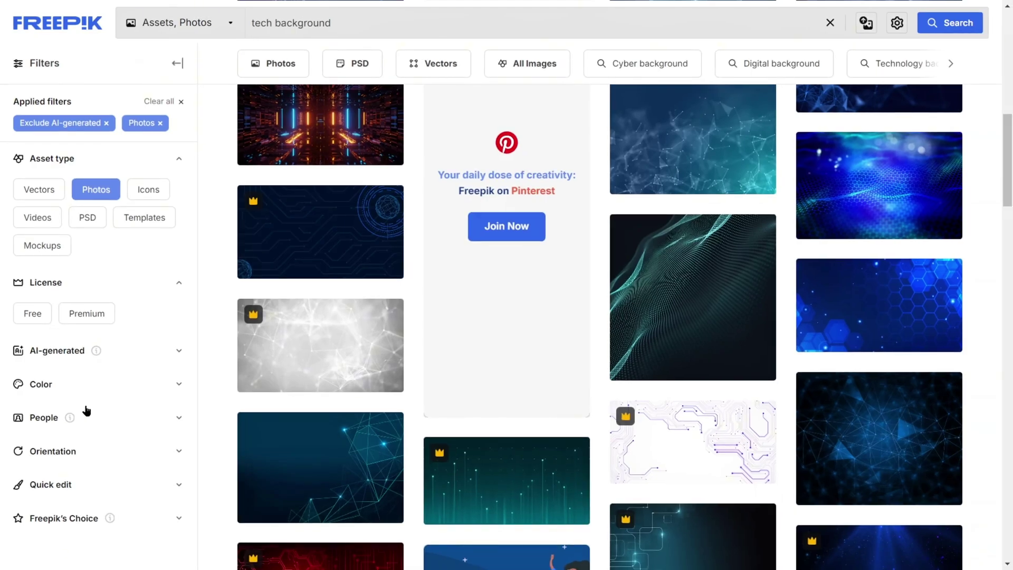
click(98, 402)
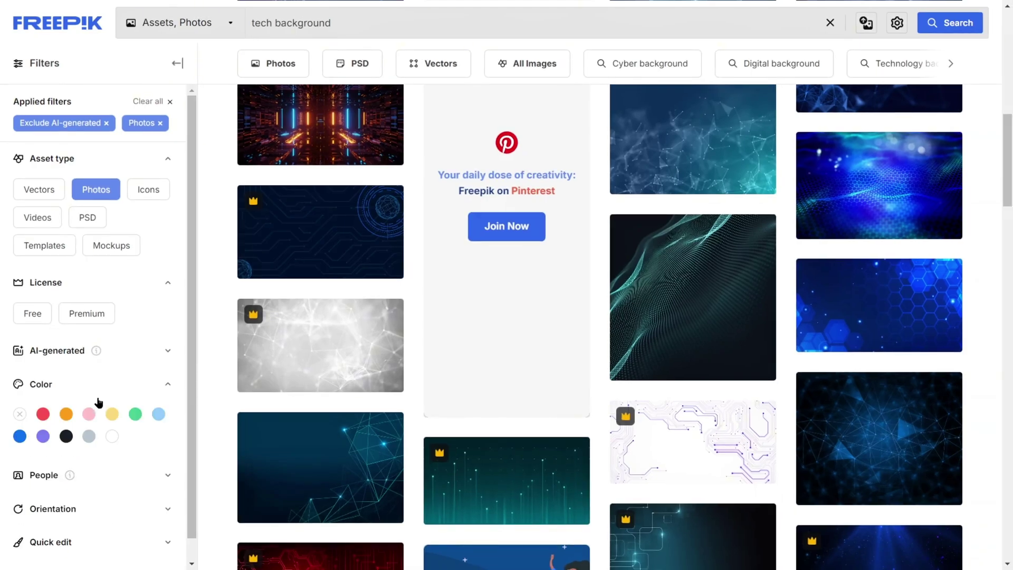
click(84, 357)
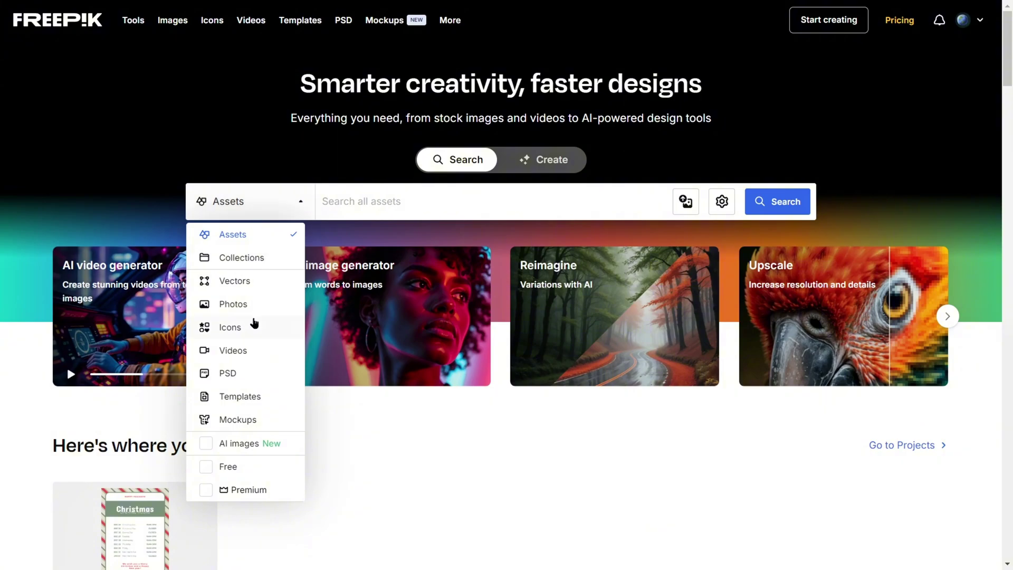
scroll(507, 297, down, 2)
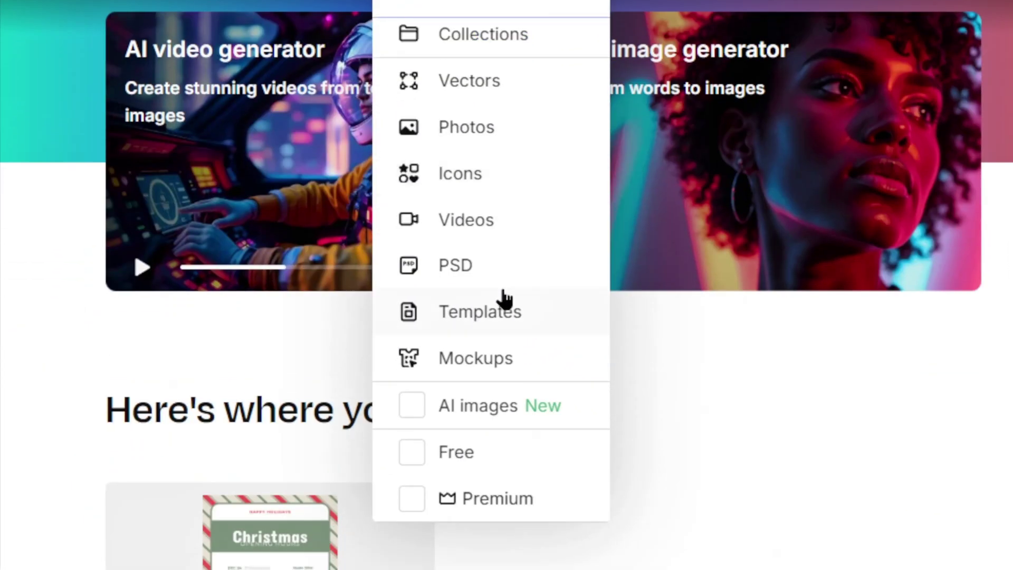
scroll(504, 300, up, 2)
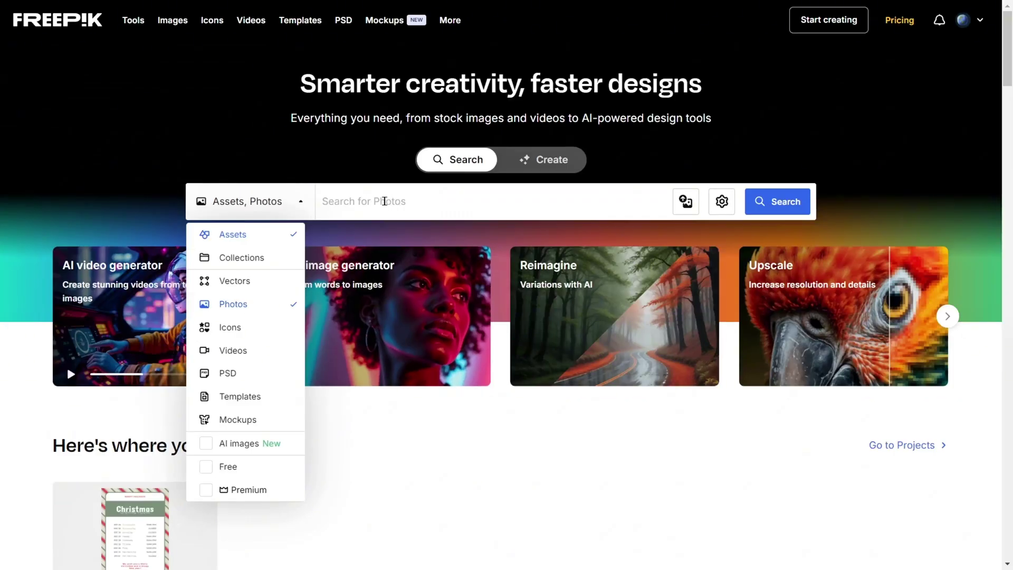
Search Photos for 'tech background' and open the neon corridor photo's download options
click(384, 201)
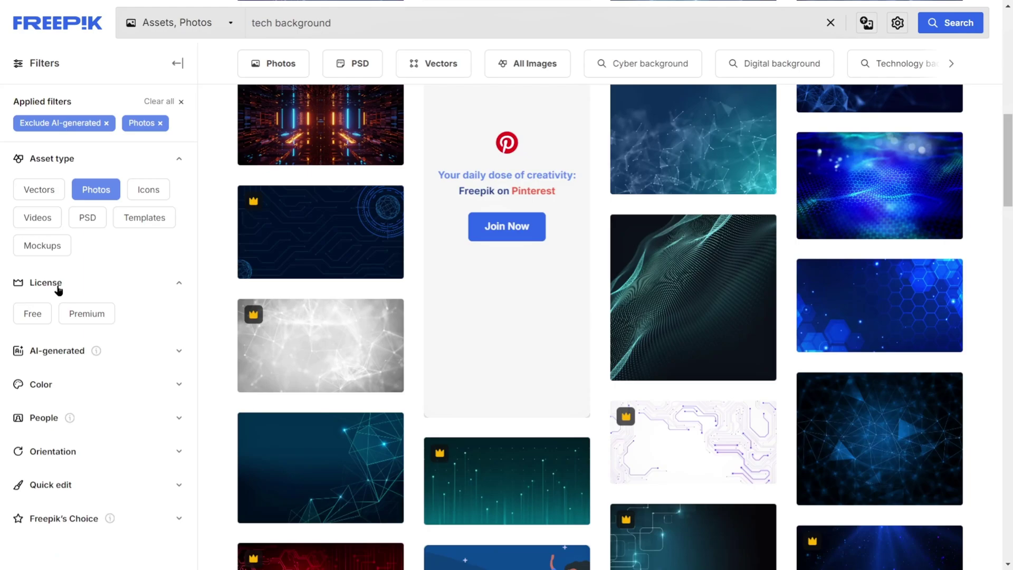
click(97, 395)
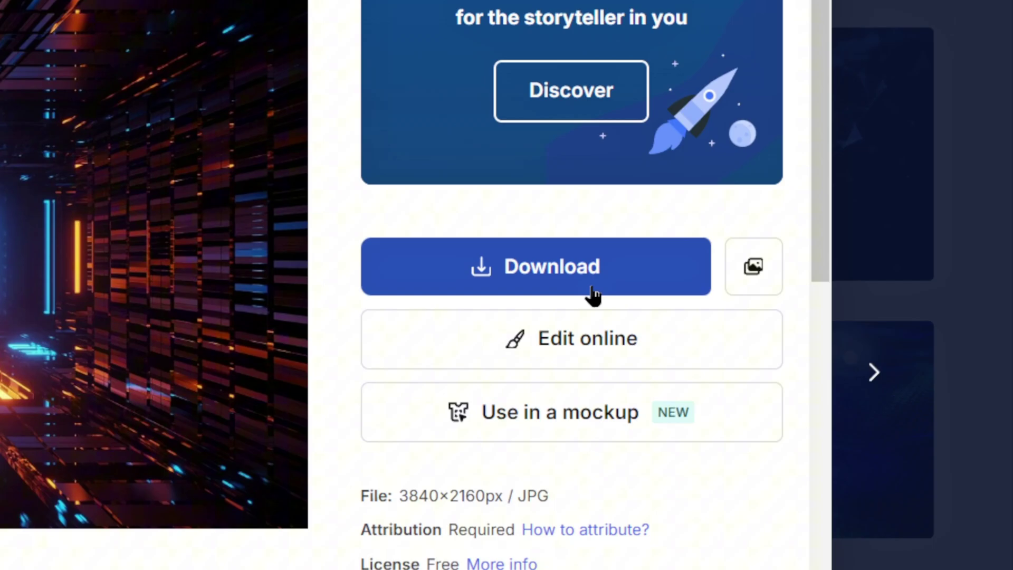
click(511, 266)
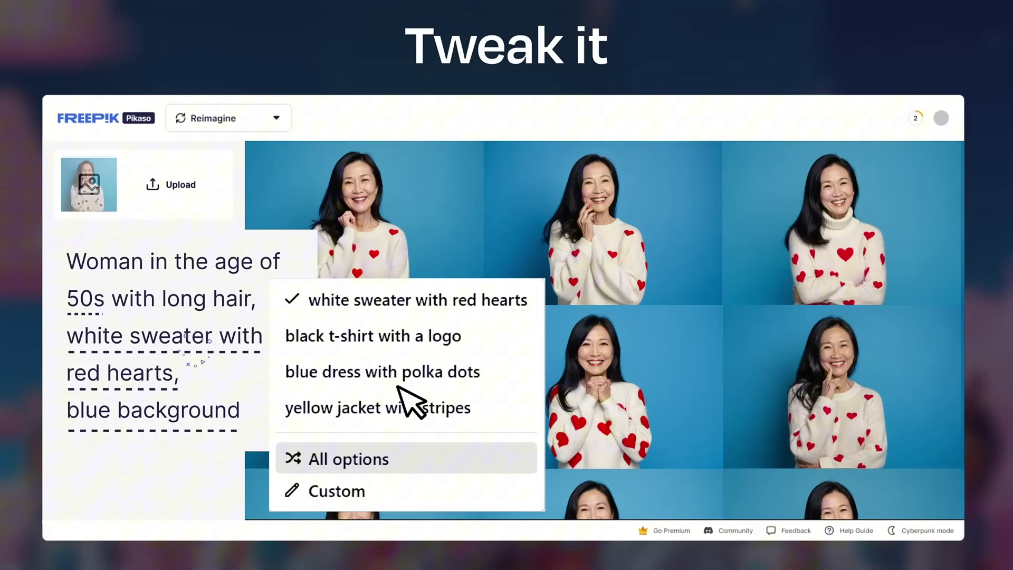
Swap the portrait's sweater for a yellow striped jacket, then pick a Flux generation model
click(495, 408)
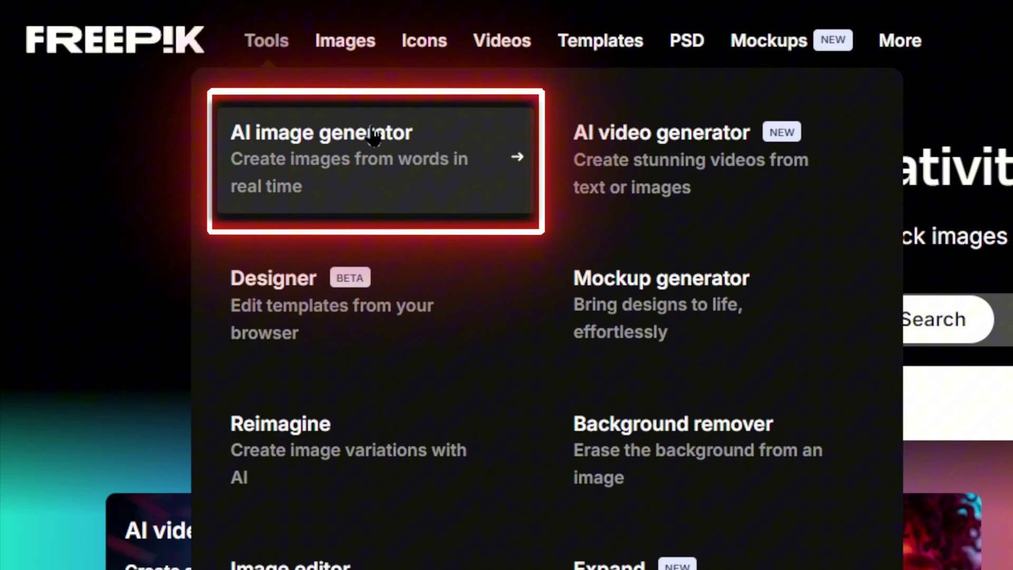
click(387, 174)
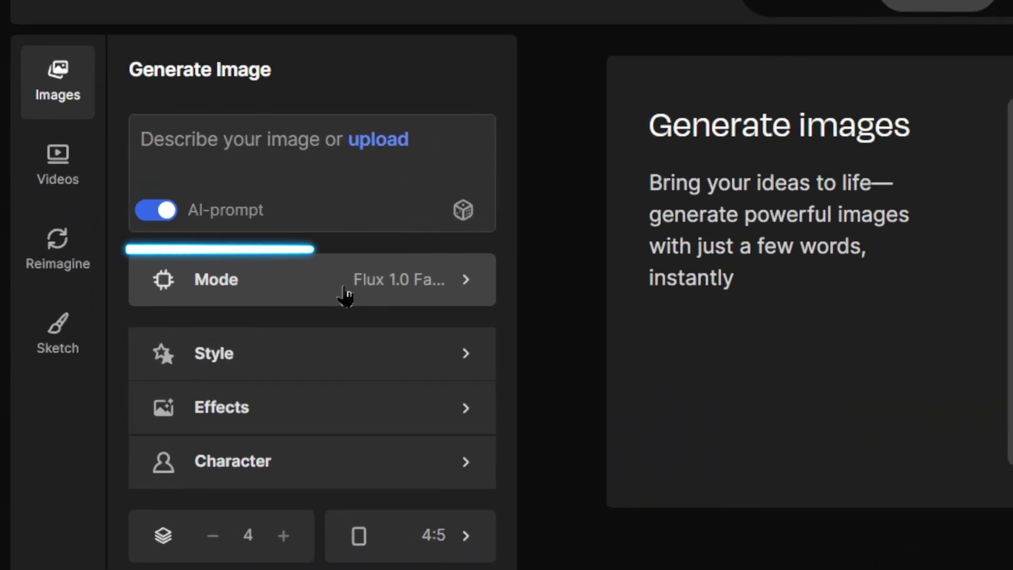
click(346, 295)
click(687, 475)
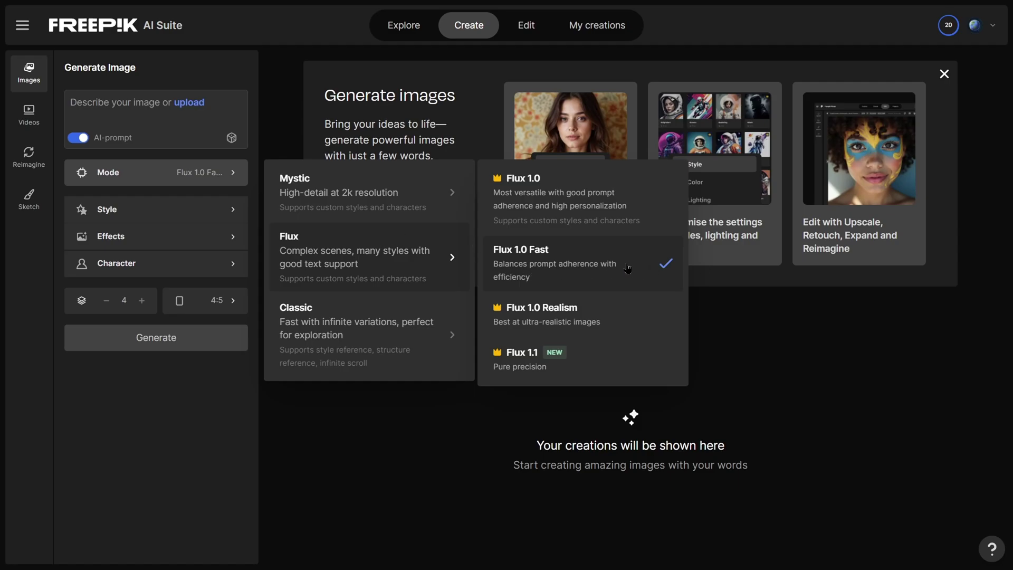
Generate four 16:9 futuristic cityscape images and open the fountain-and-bridge one full size
click(87, 108)
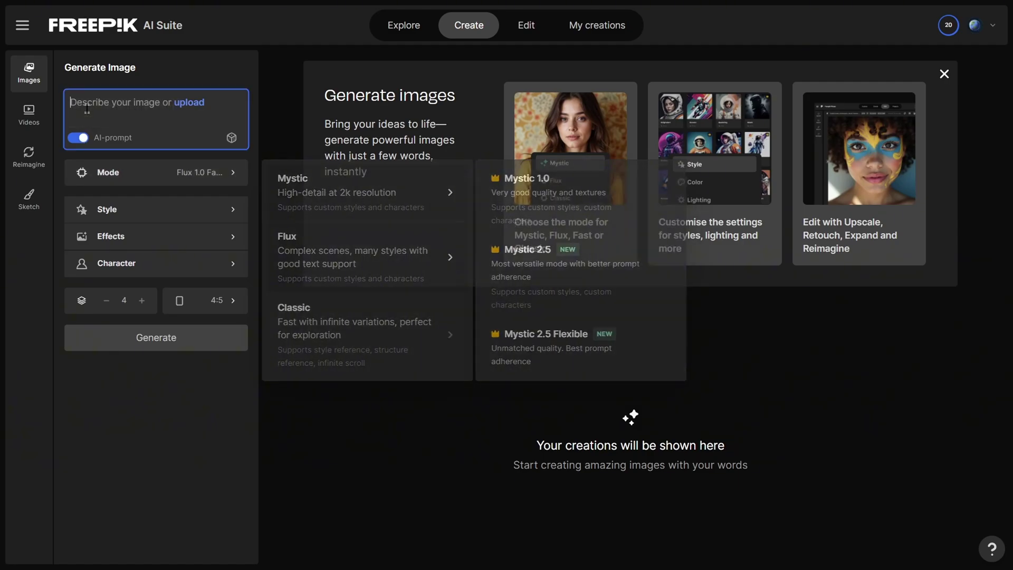
text(a futuristic cityscape at night)
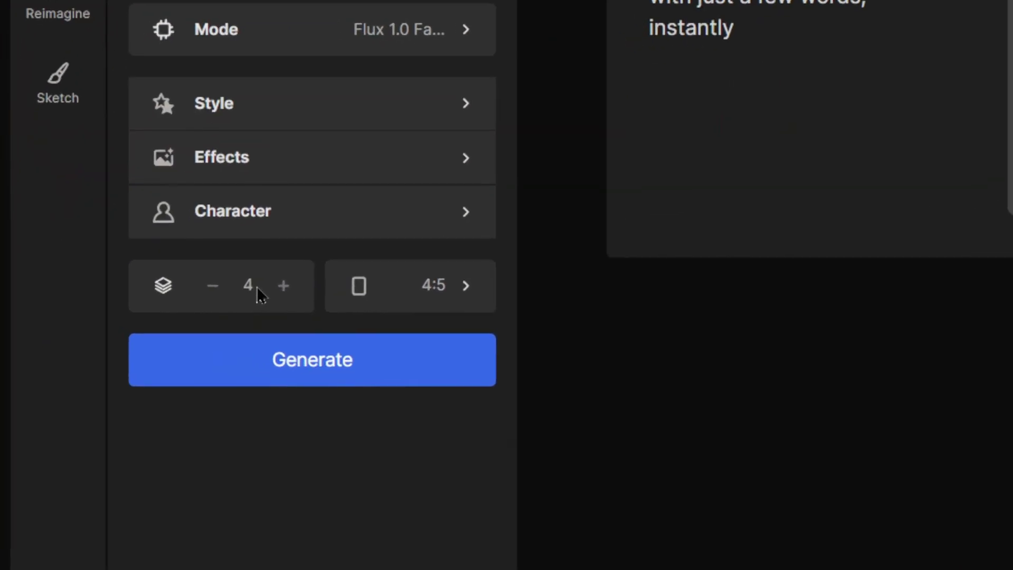
click(284, 286)
click(284, 285)
click(410, 299)
click(545, 274)
click(310, 368)
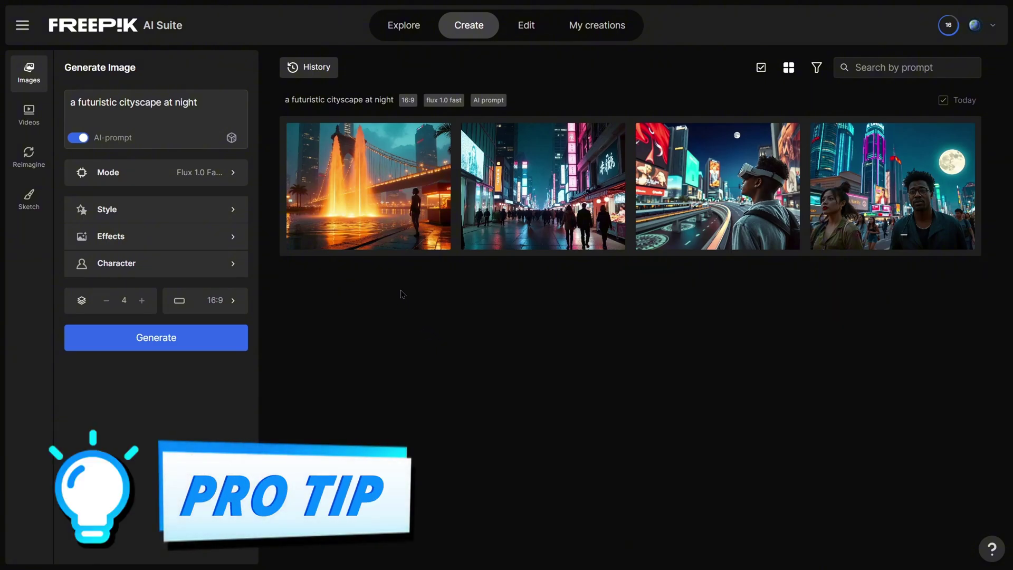
click(385, 206)
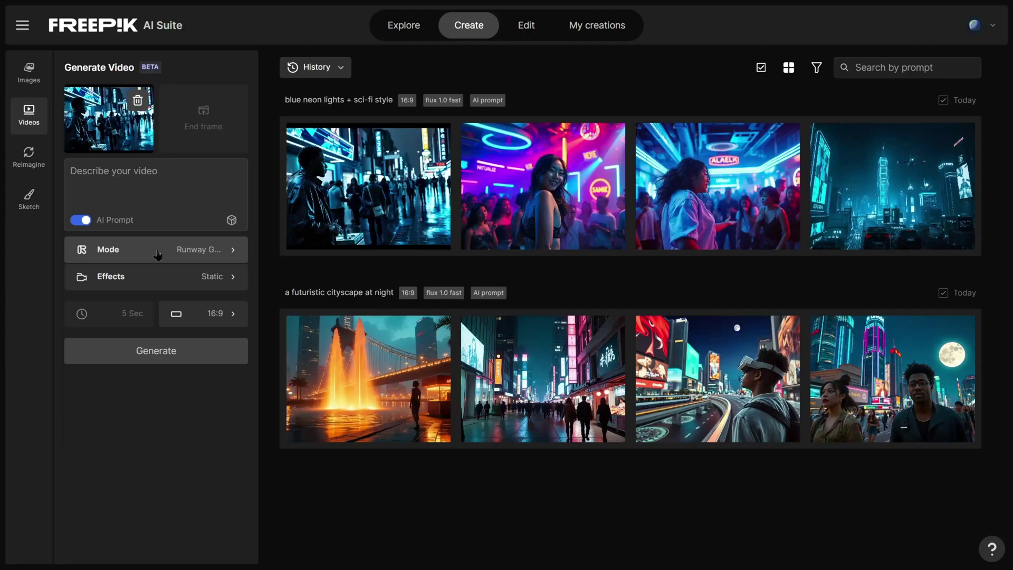
Use the neon crowd street image as the video start frame and scroll the model list
click(160, 251)
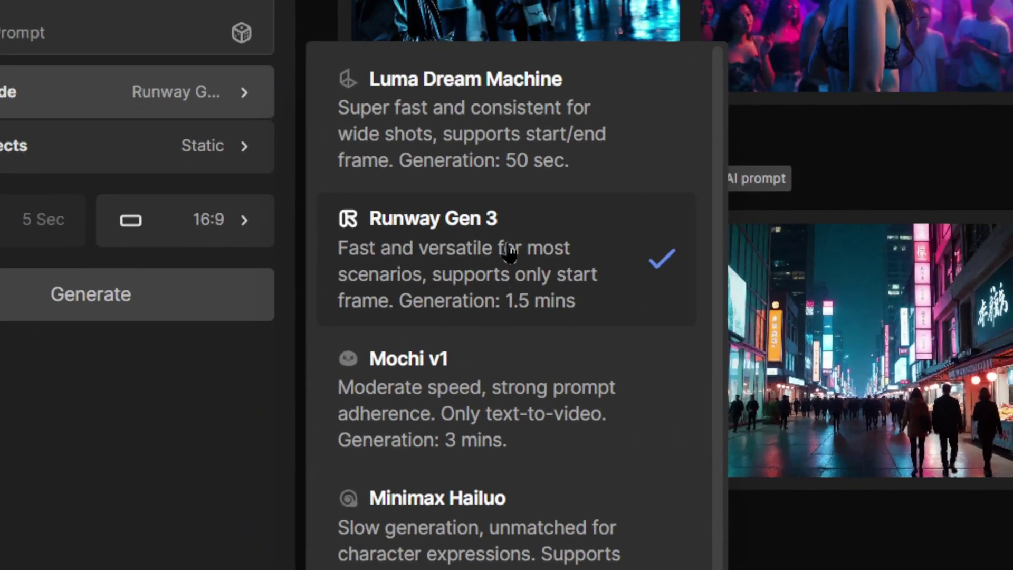
scroll(509, 253, down, 2)
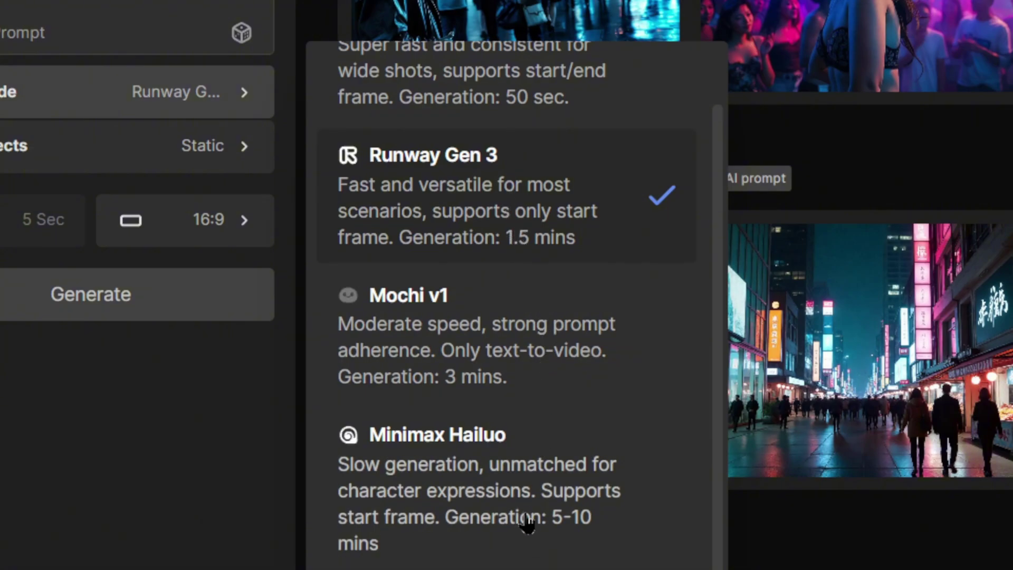
scroll(525, 366, up, 2)
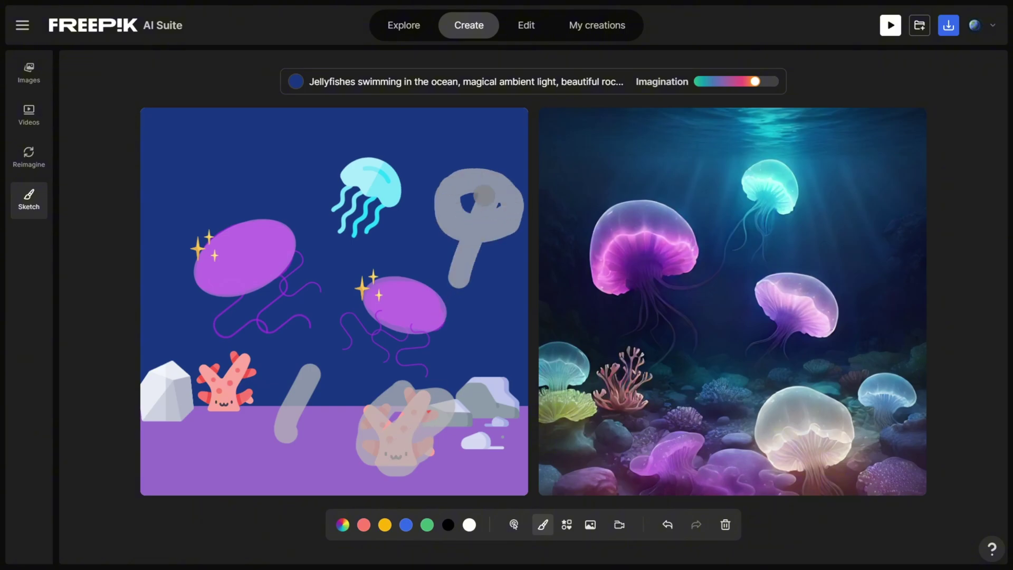
Paint the ocean, enter the jellyfish-and-coral-reef prompt, and place pink jellyfish and purple coral icons
drag(483, 195, 468, 203)
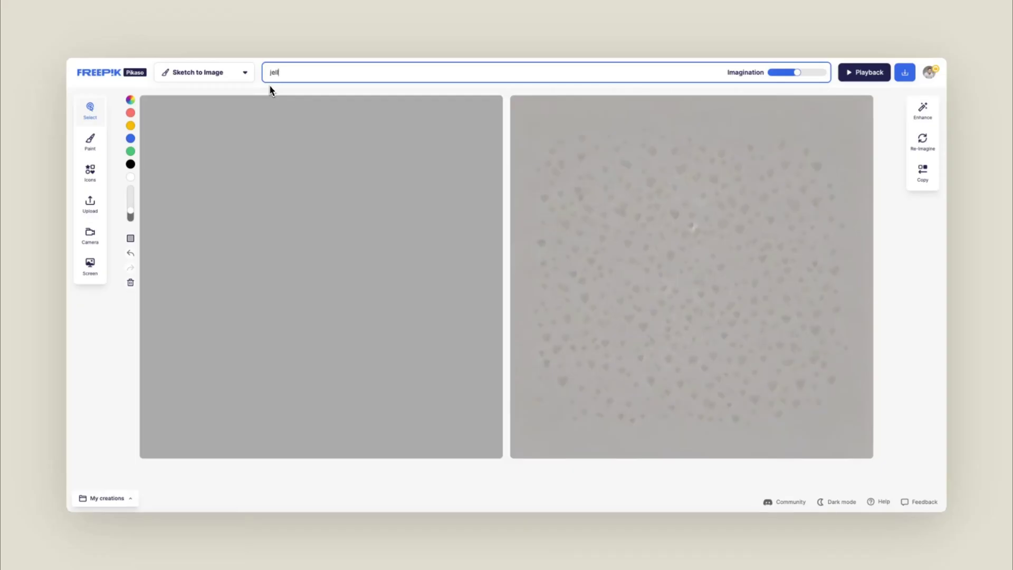
text(yfish at the bottom of the ocean with a coral reef)
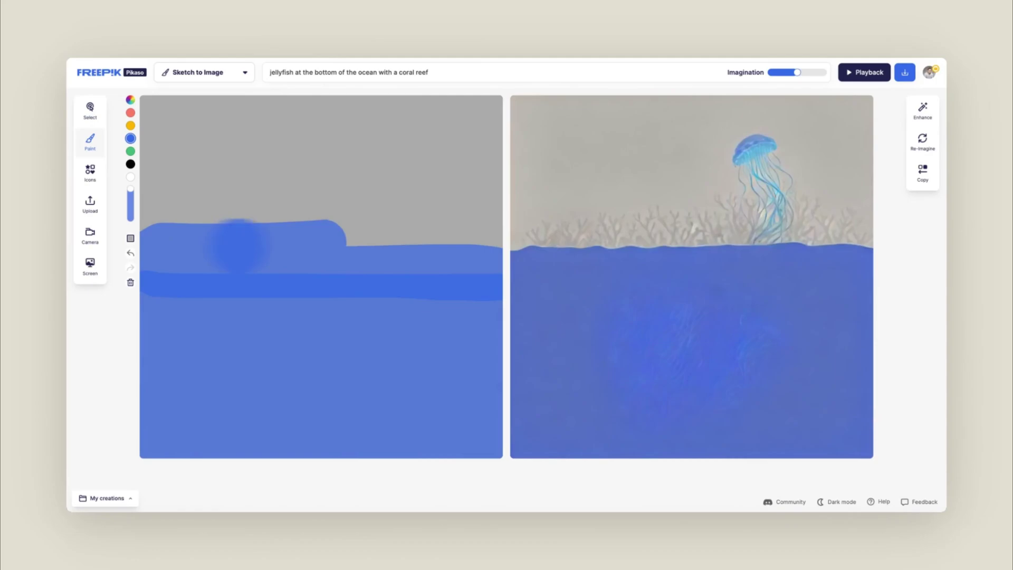
click(90, 172)
click(161, 212)
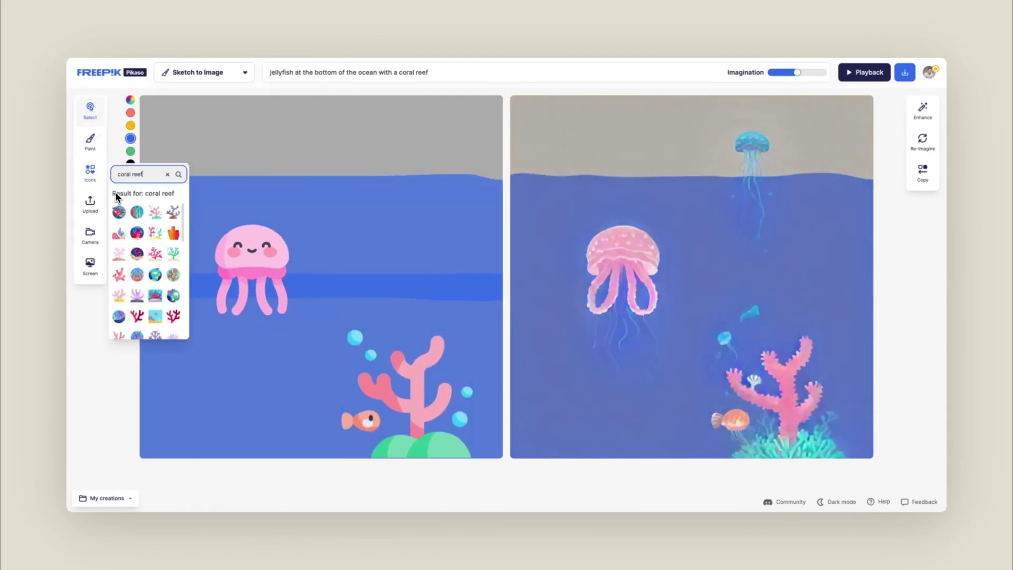
click(173, 212)
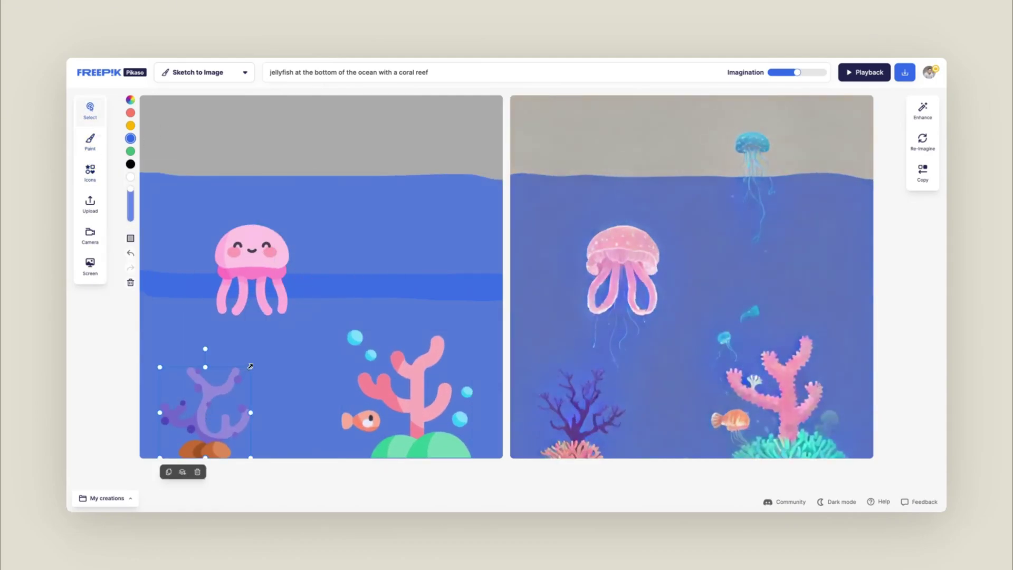
drag(252, 266, 257, 256)
drag(796, 72, 814, 72)
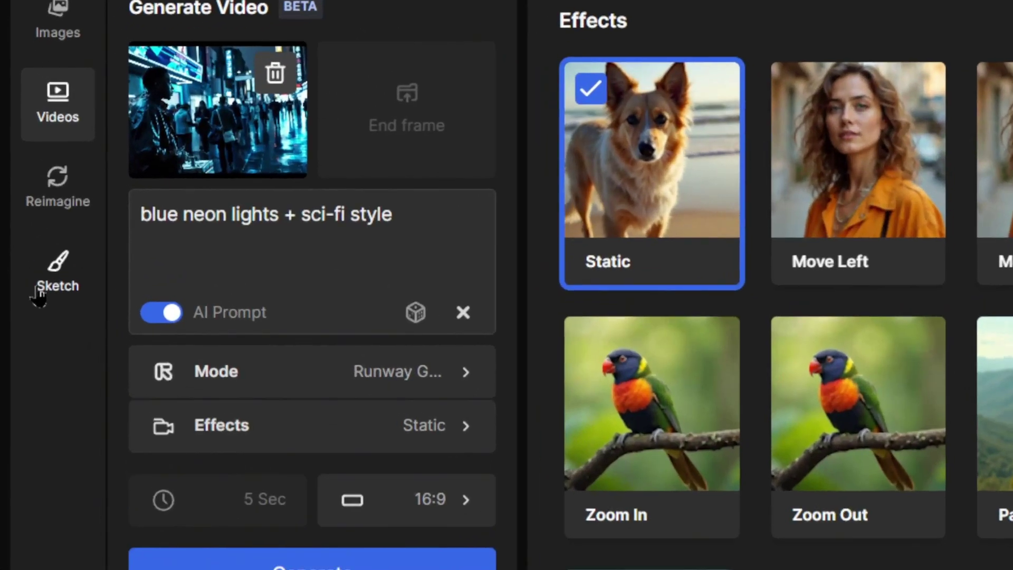
click(58, 293)
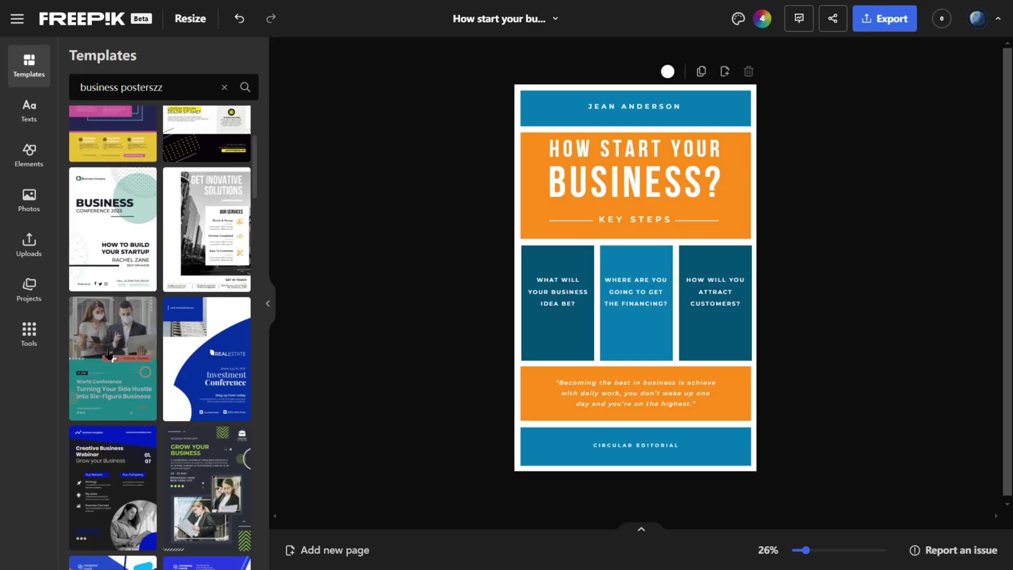
Search Designer templates for 'business posters' and load the World Conference poster
click(109, 353)
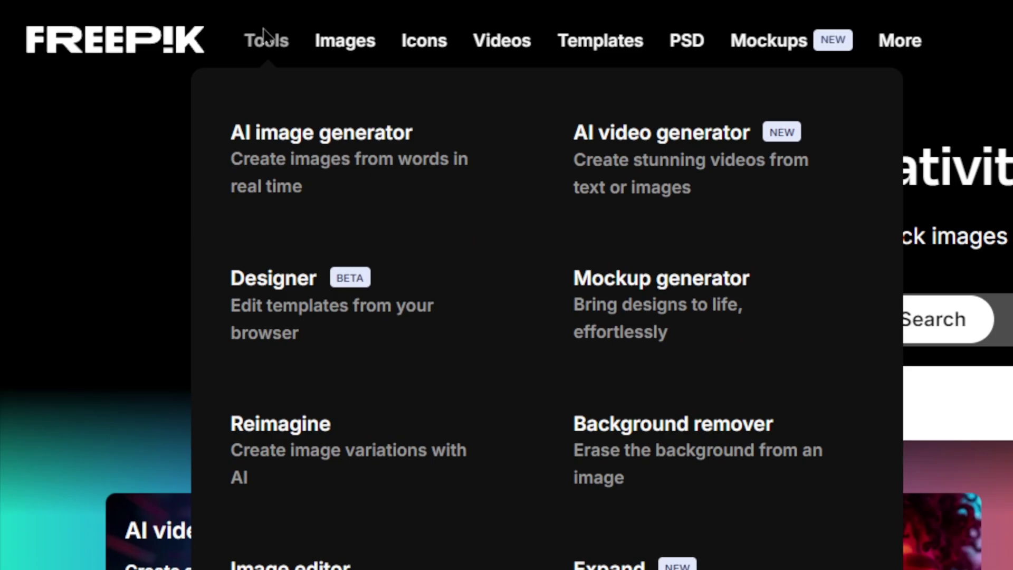
click(389, 296)
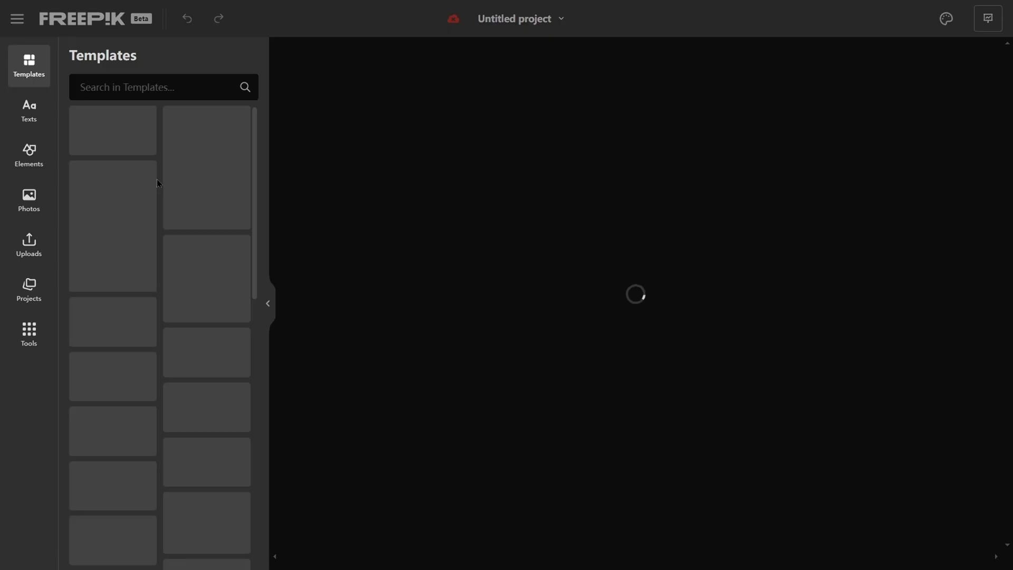
scroll(208, 156, down, 5)
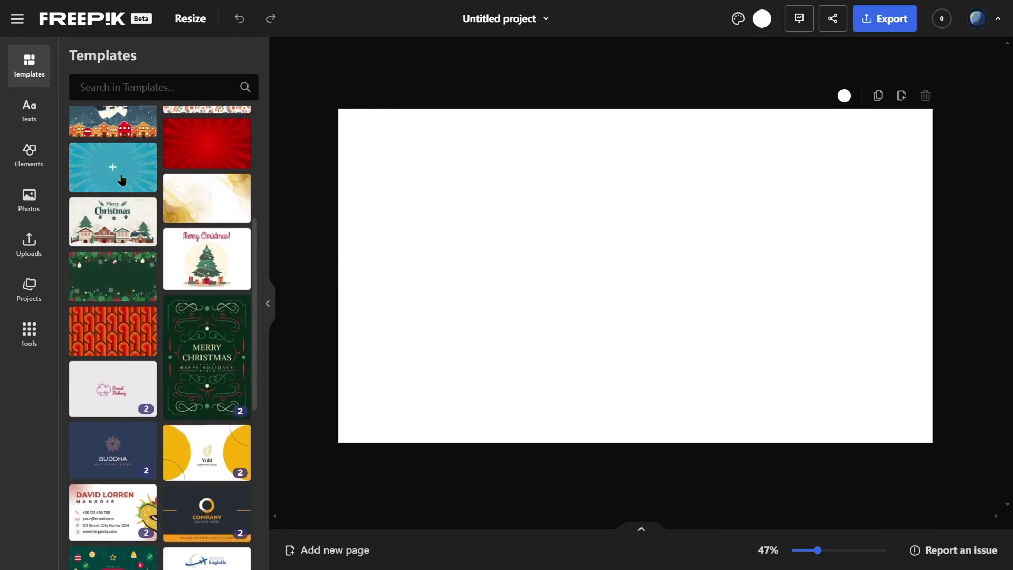
scroll(246, 327, down, 15)
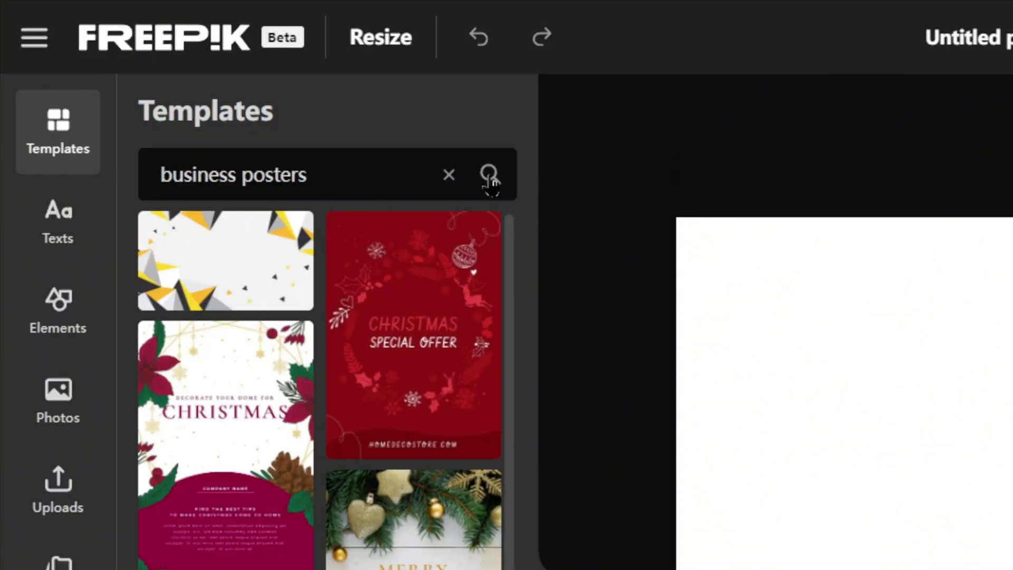
click(489, 176)
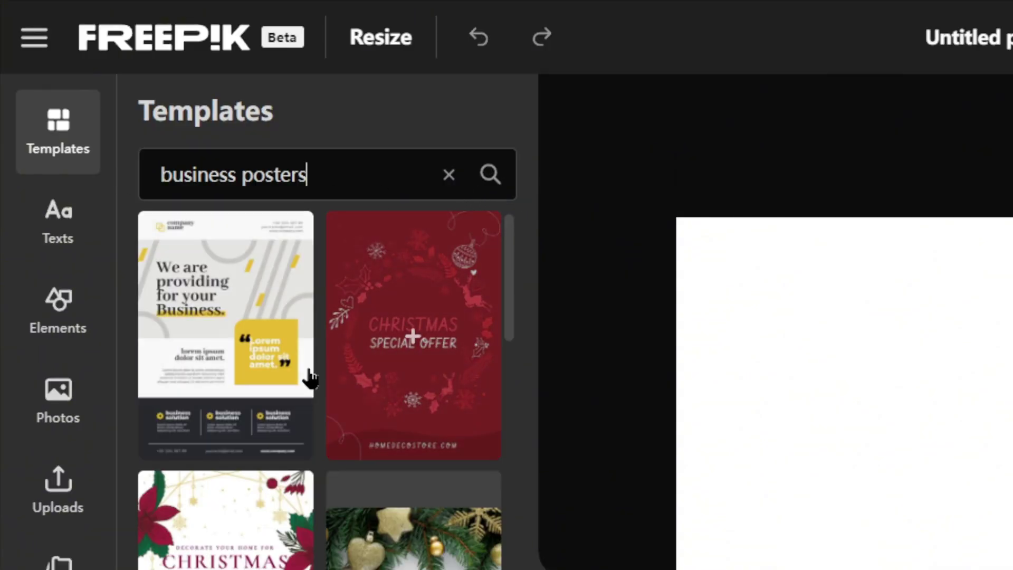
scroll(312, 377, down, 5)
Apply the World Conference template and replace its headline with 'business posters'
text(zz)
click(208, 230)
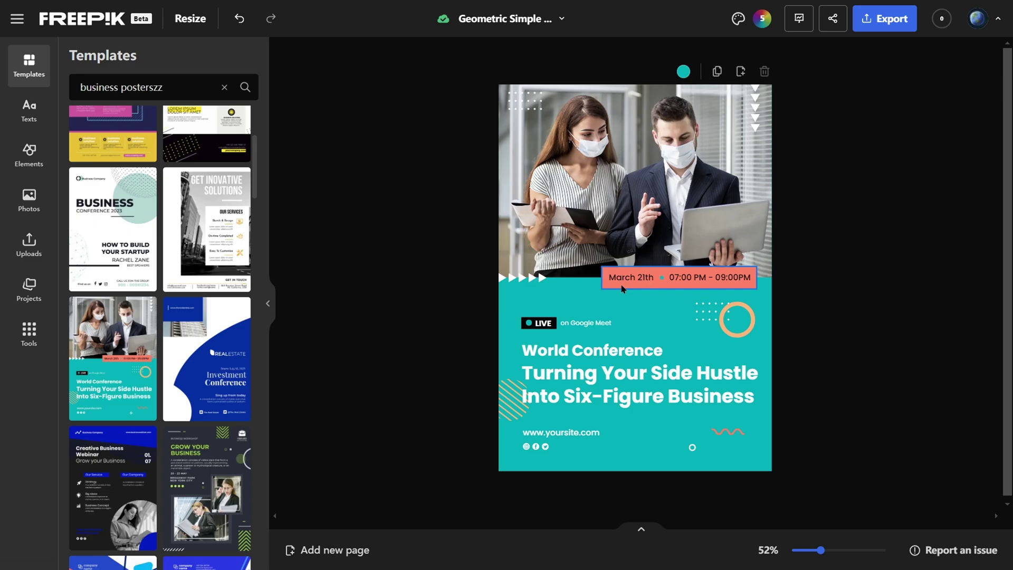
double_click(583, 376)
key(ctrl+a)
text(business posters)
Reposition the office photo on the poster and open the Export download options
click(647, 165)
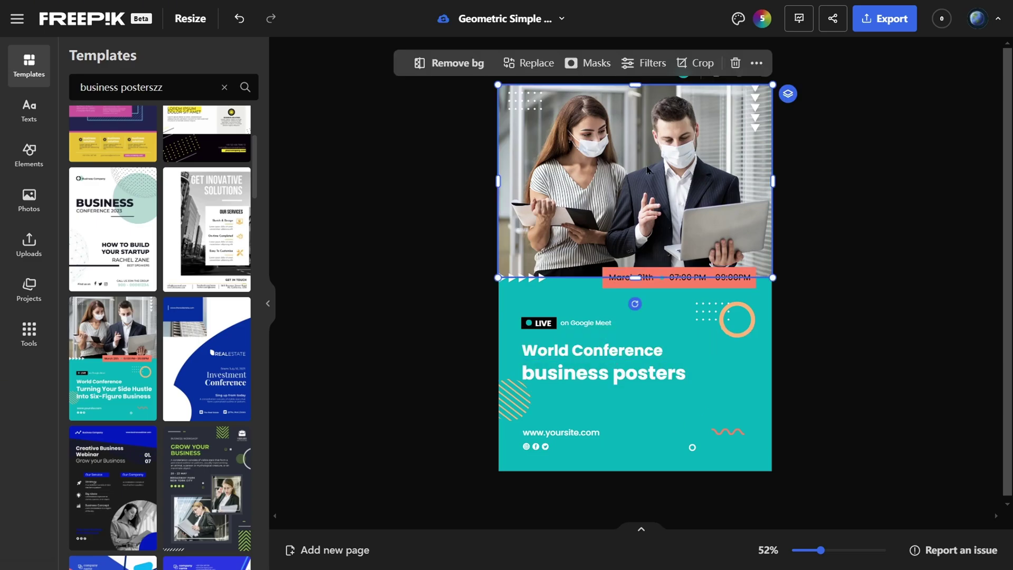
drag(647, 165, 636, 239)
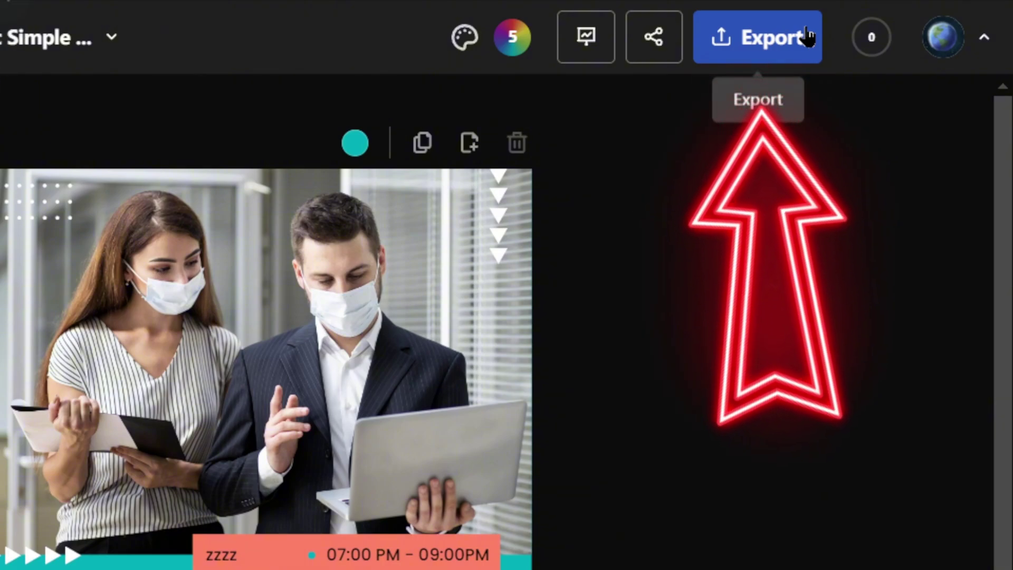
click(808, 37)
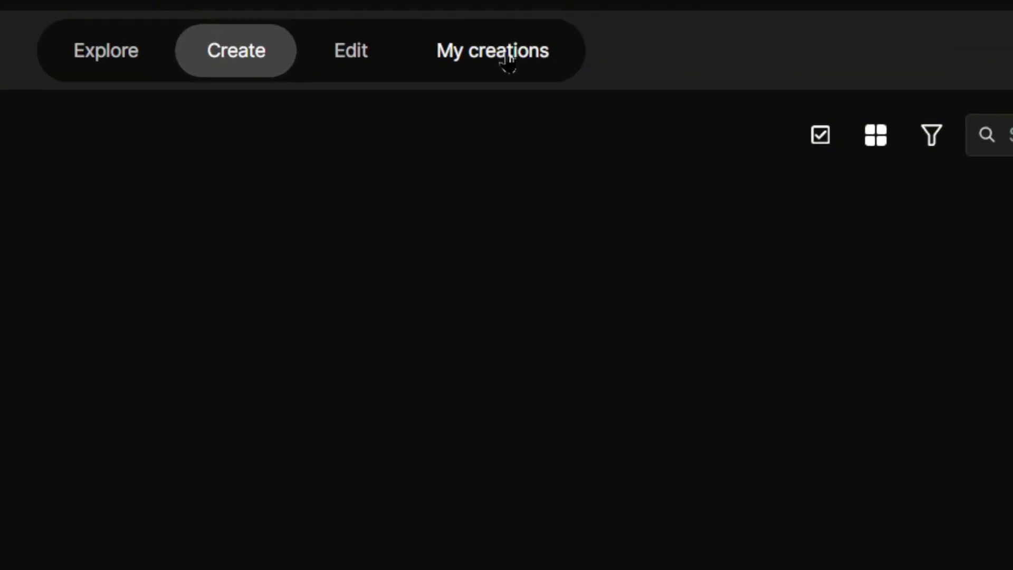
Go to My creations and view the History of generated images
click(604, 27)
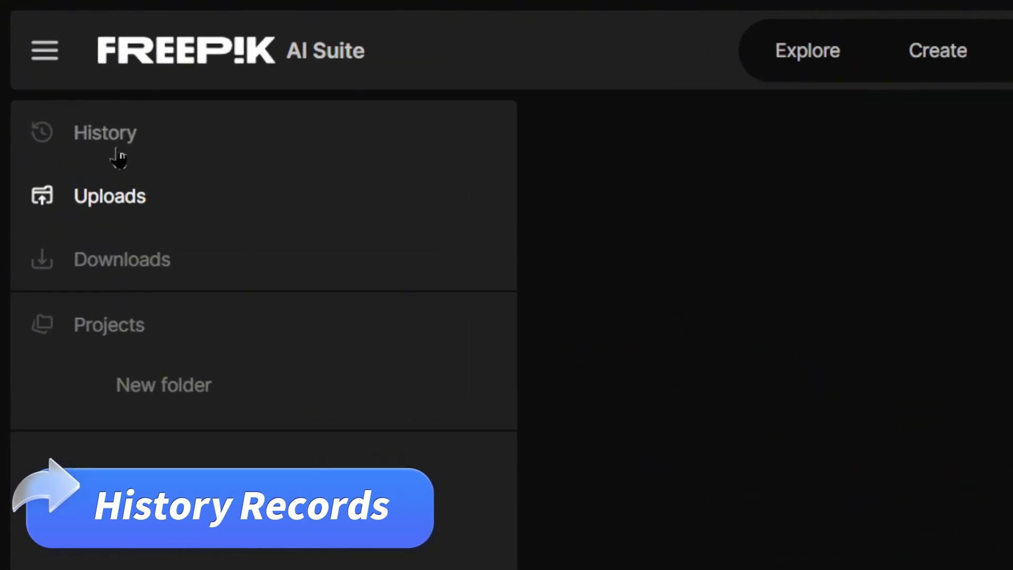
click(60, 78)
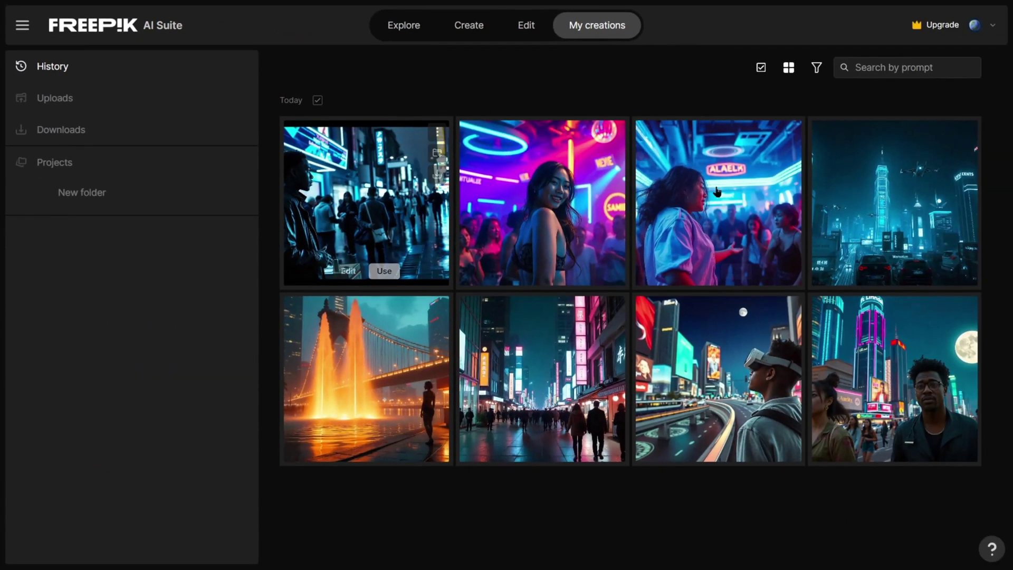
mouse_move(691, 216)
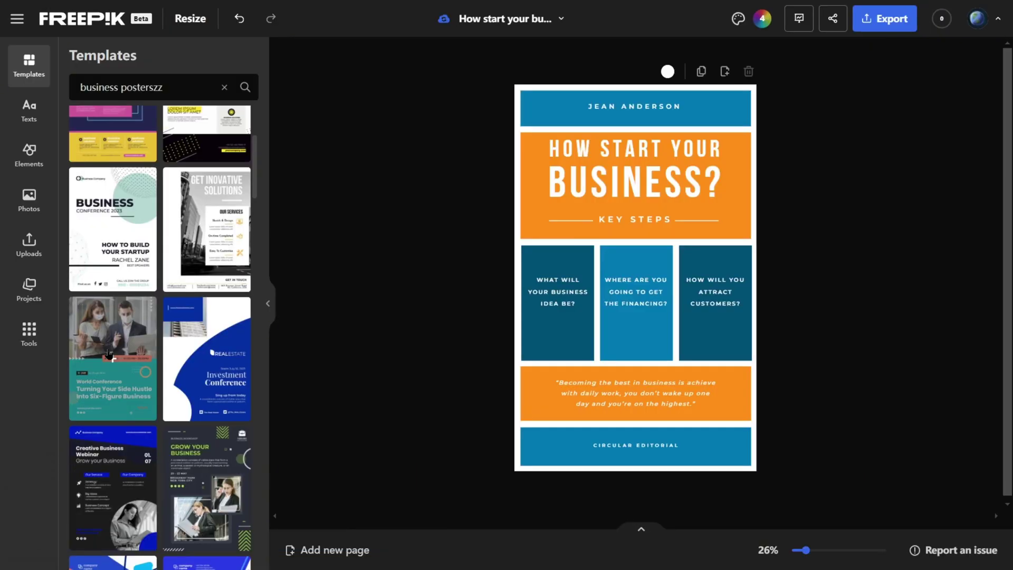
Replace the poster with the business people template
click(108, 354)
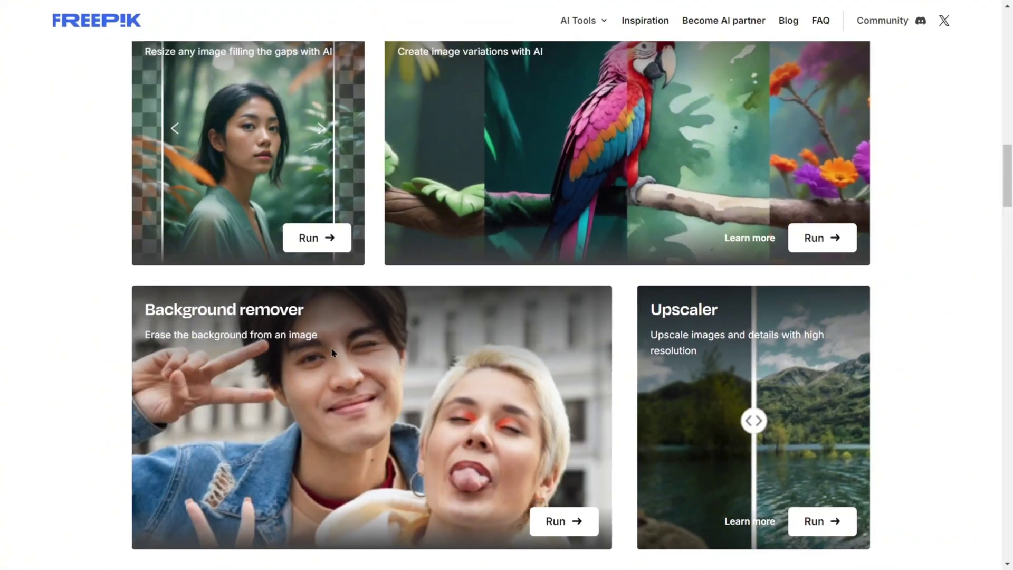
Browse the AI tool cards: background remover, upscaler, video and voice generators
scroll(332, 352, up, 8)
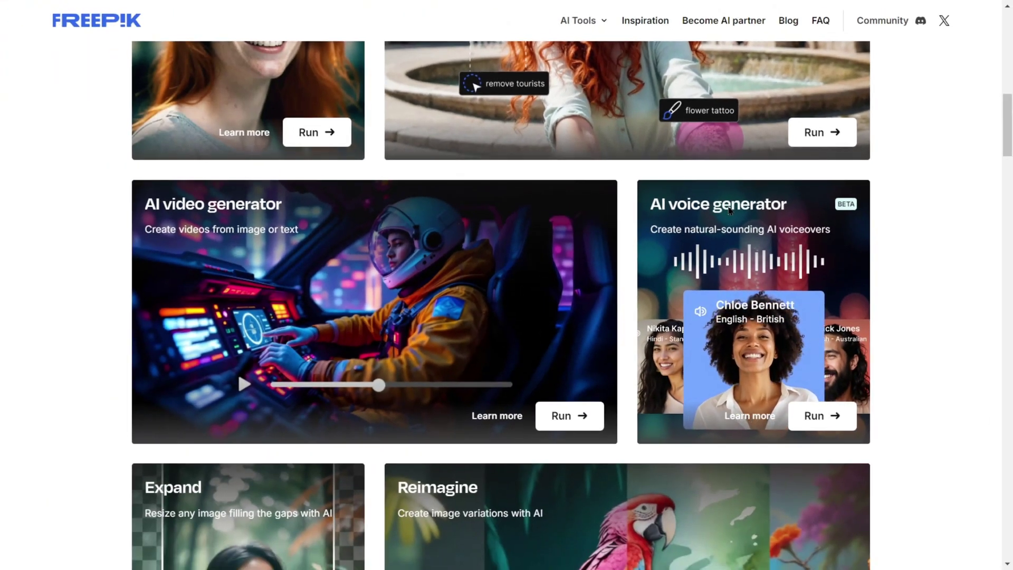
scroll(730, 211, down, 3)
scroll(144, 286, down, 1)
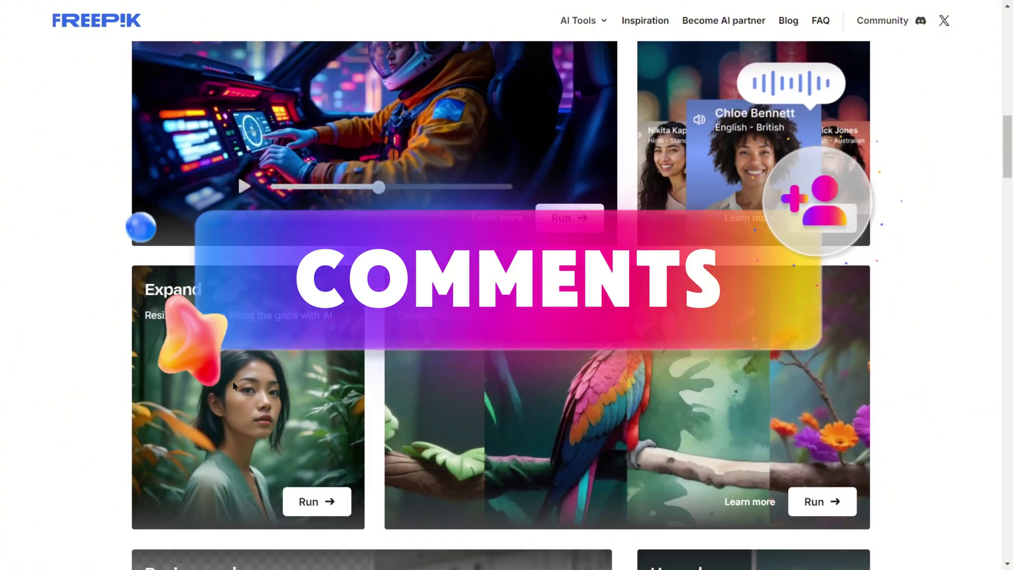